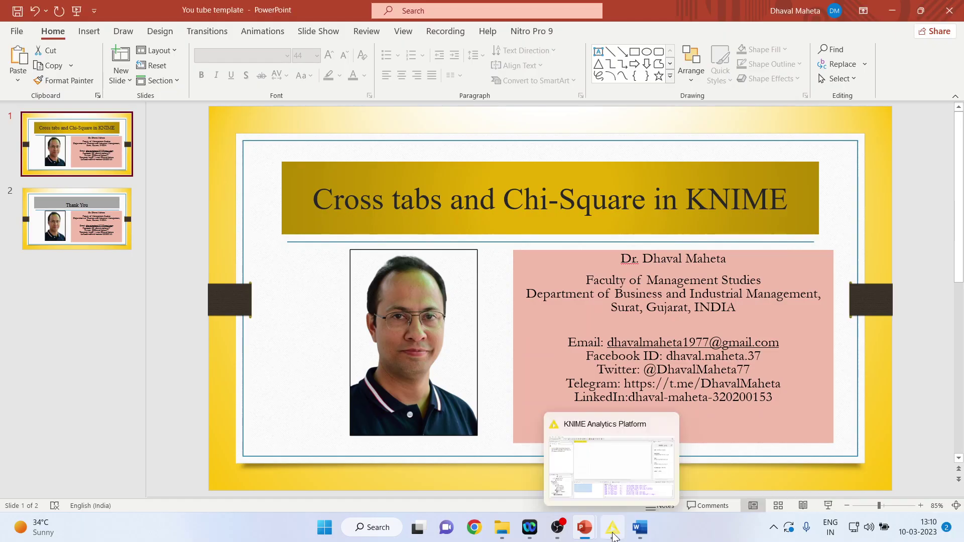
Add a CSV Reader node from IO > Read onto the empty workflow canvas.
left_click(613, 528)
left_click(151, 324)
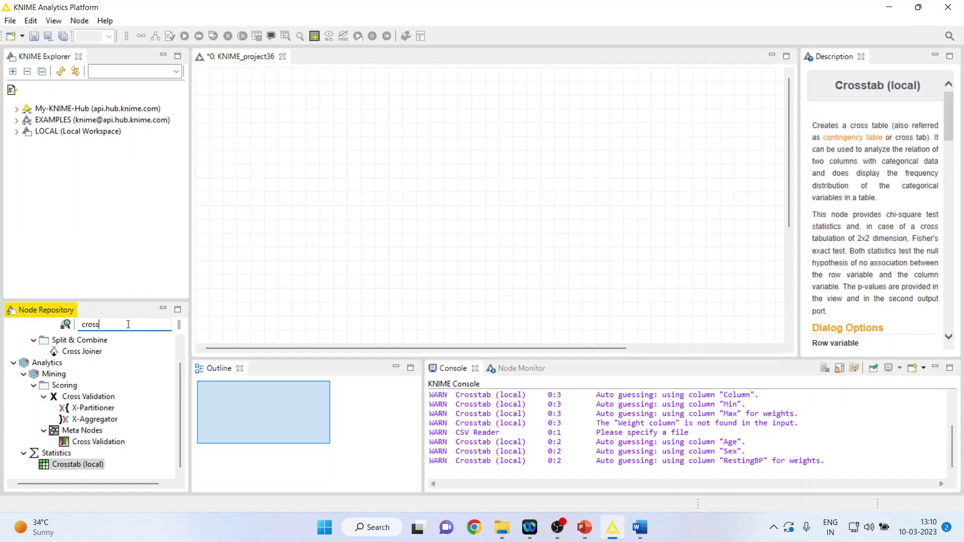
key("BackSpace")
key("BackSpace")
key("BackSpace")
key("BackSpace")
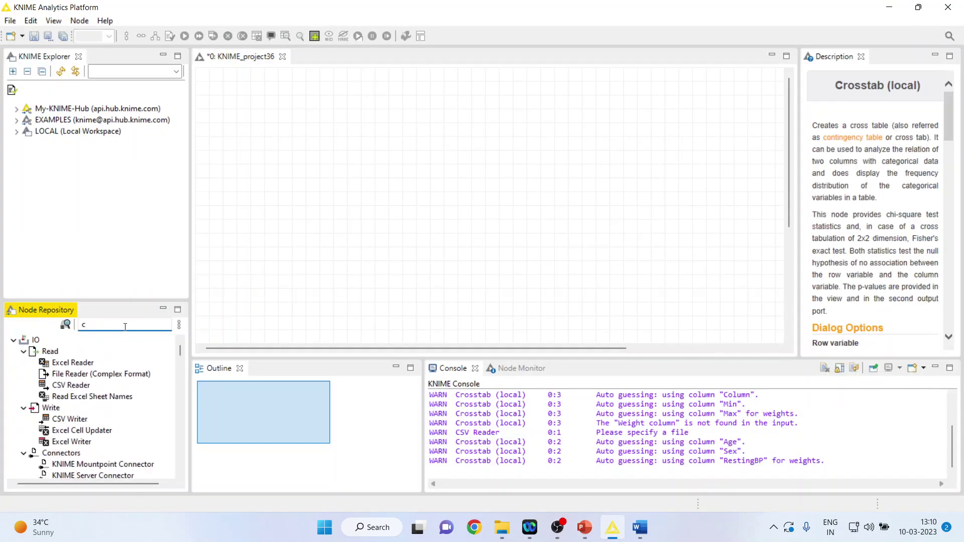
left_click_drag(62, 391, 249, 128)
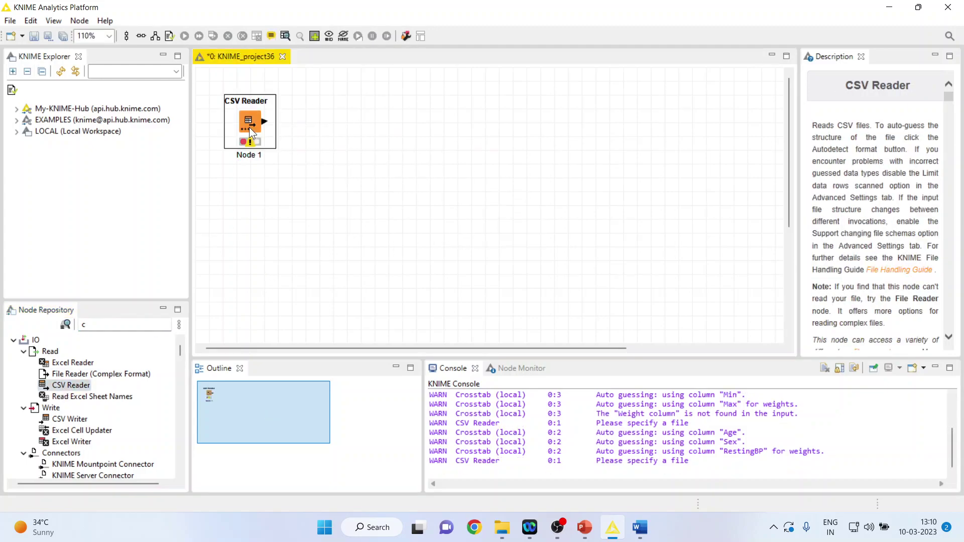
left_click(249, 128)
Point the CSV Reader at D:\Research Methodology\Predictive Analytics\Knime\Data\heart1.csv and apply the settings.
double_click(249, 123)
left_click(658, 128)
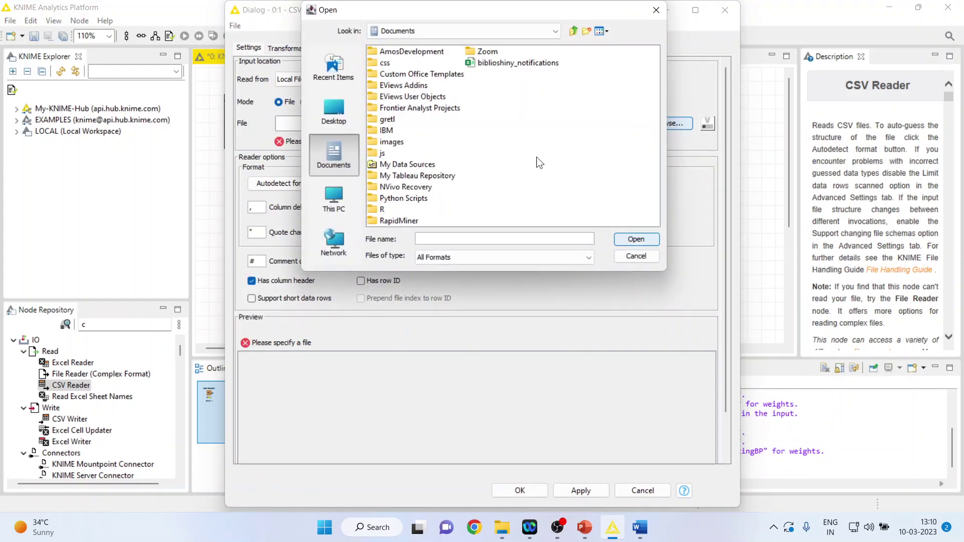
left_click(556, 32)
left_click(521, 53)
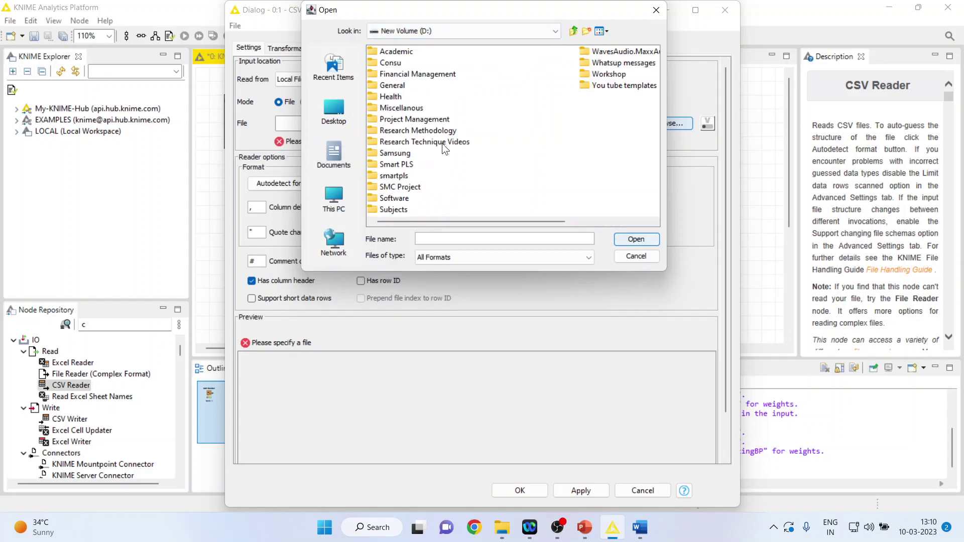
double_click(418, 130)
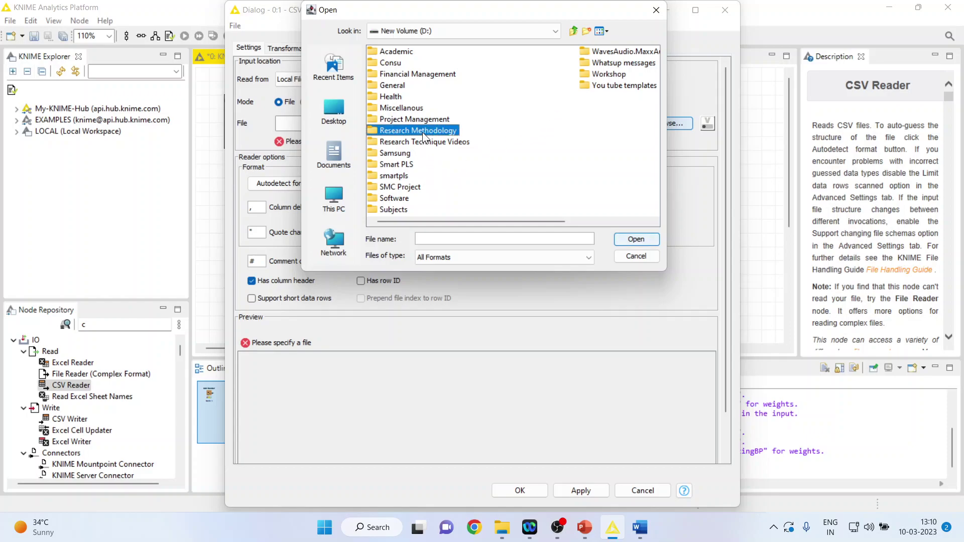
double_click(631, 77)
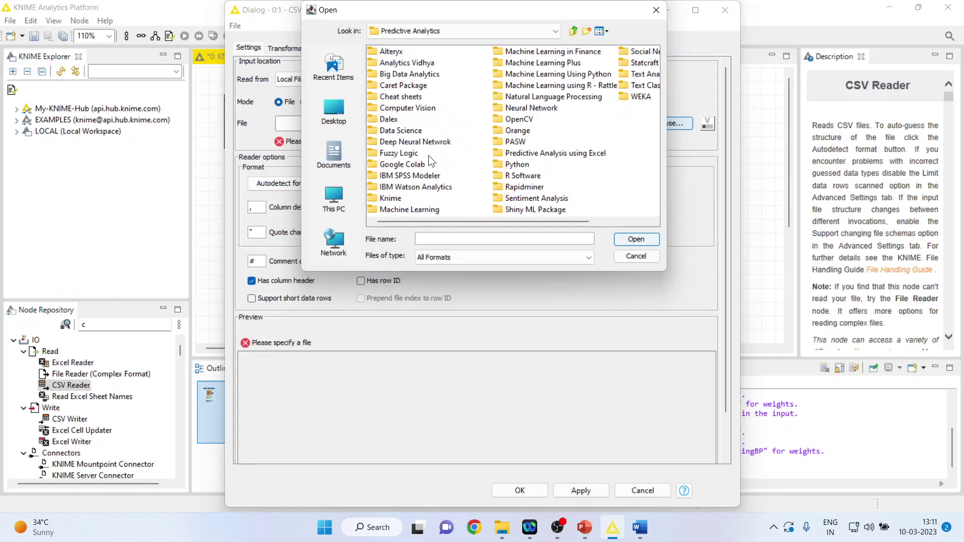
double_click(397, 197)
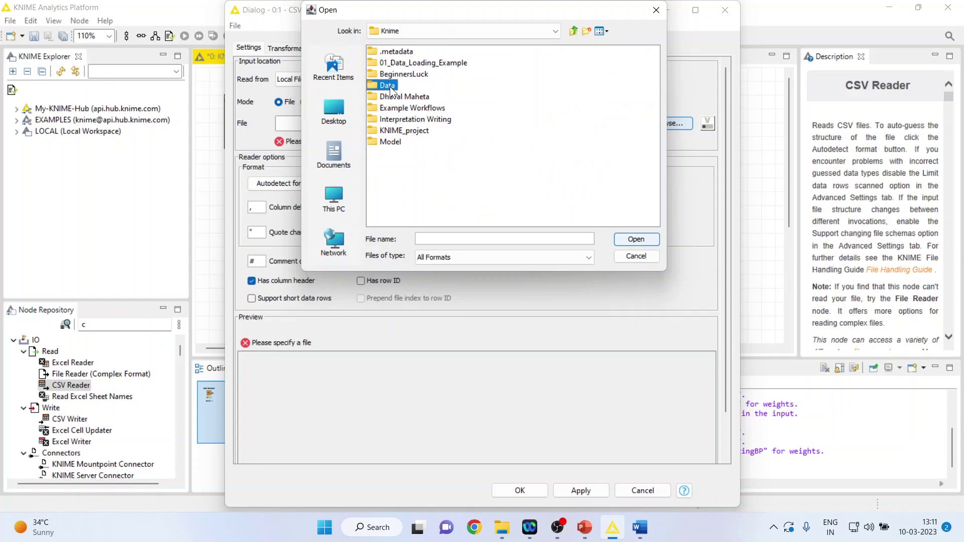
double_click(393, 86)
left_click(393, 62)
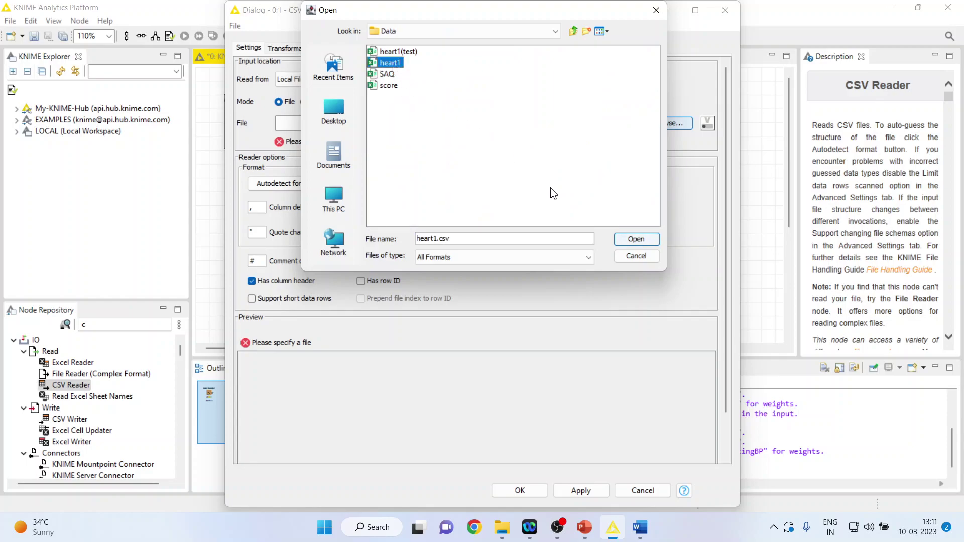
left_click(623, 241)
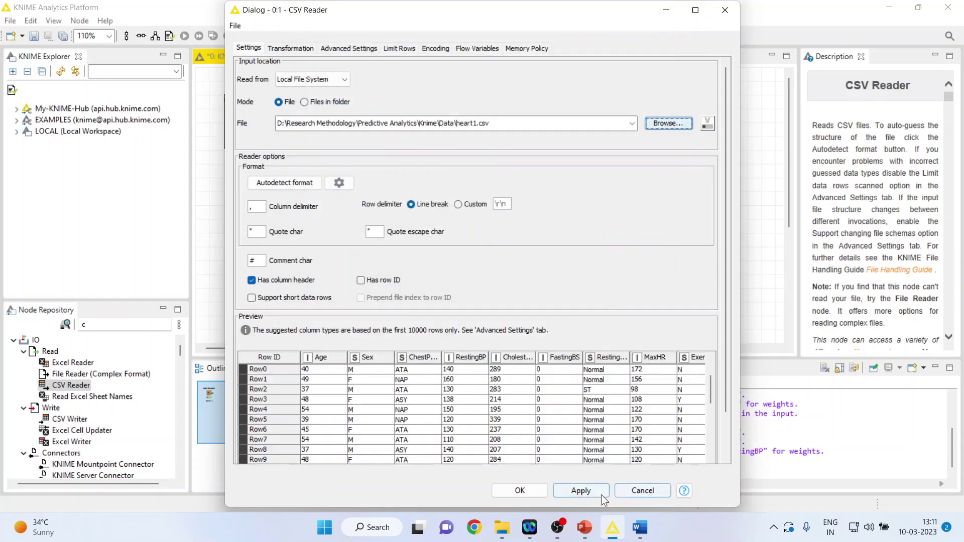
left_click(601, 492)
left_click(542, 491)
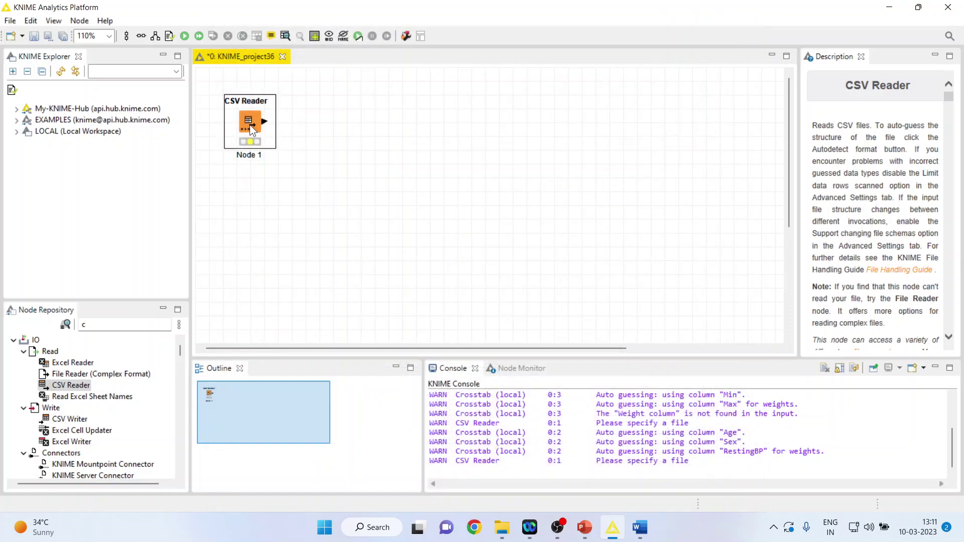
Execute the CSV Reader to load the heart1.csv data.
right_click(249, 125)
left_click(279, 145)
right_click(252, 128)
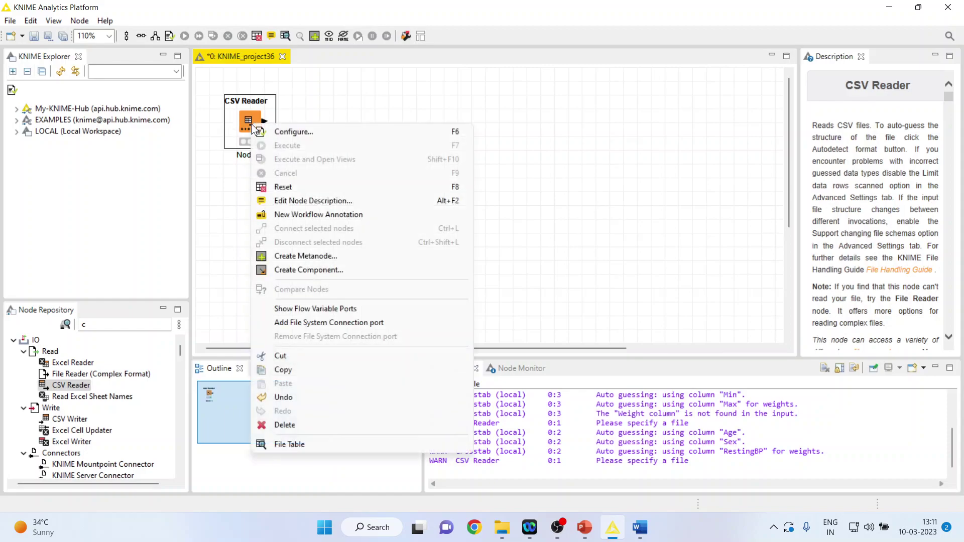
left_click(320, 443)
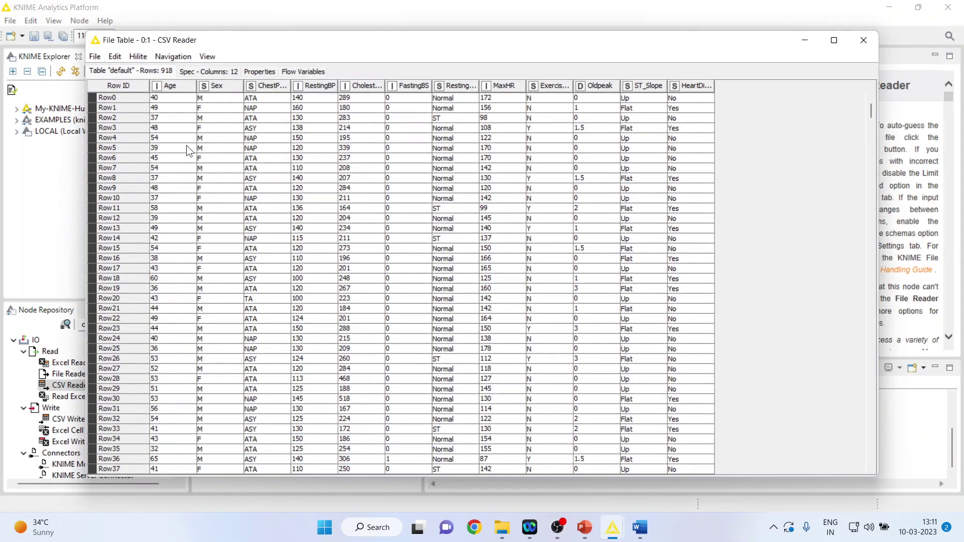
right_click(178, 86)
right_click(222, 86)
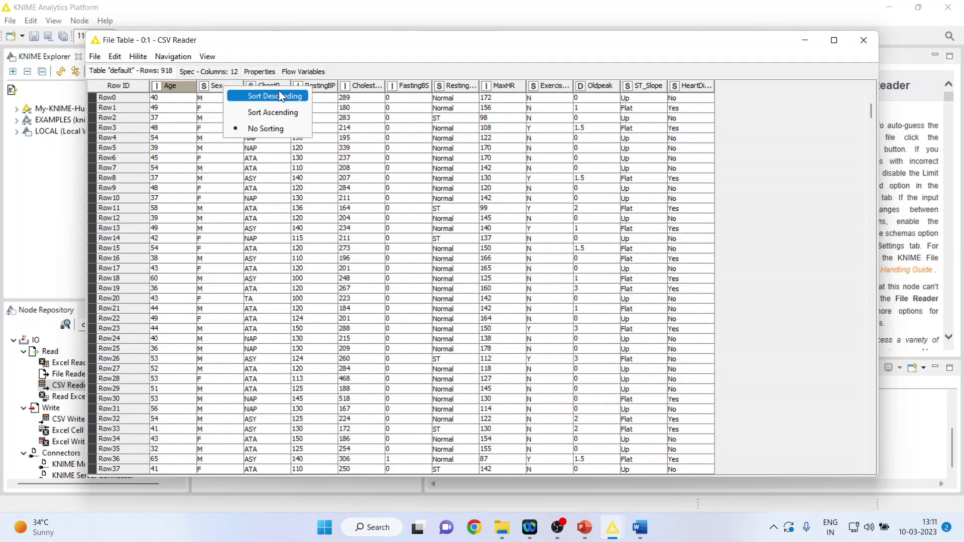
right_click(278, 84)
left_click(426, 119)
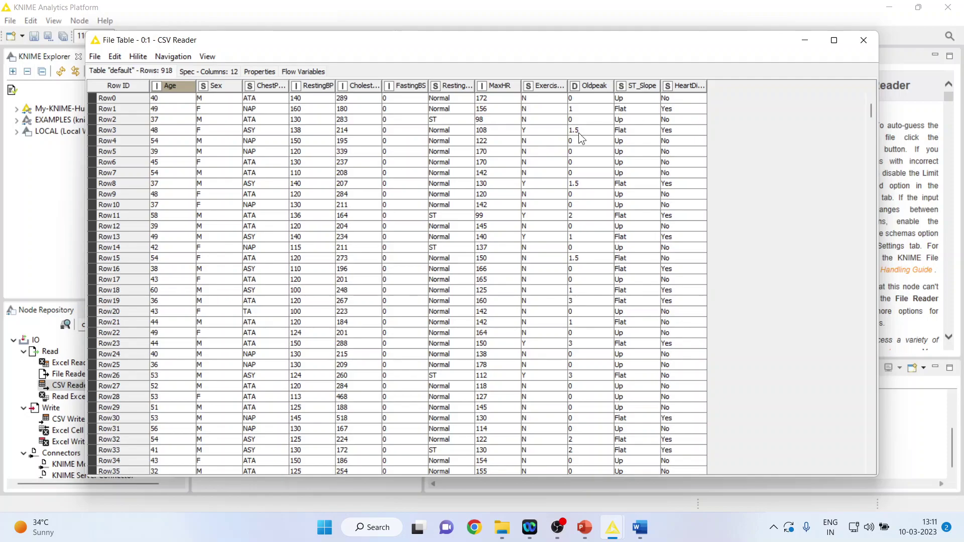
left_click(219, 86)
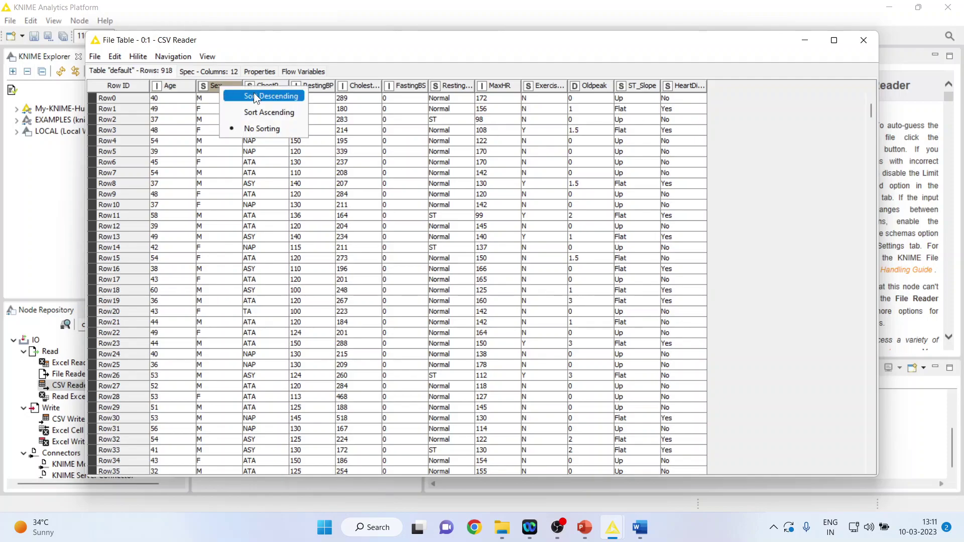
left_click(679, 86)
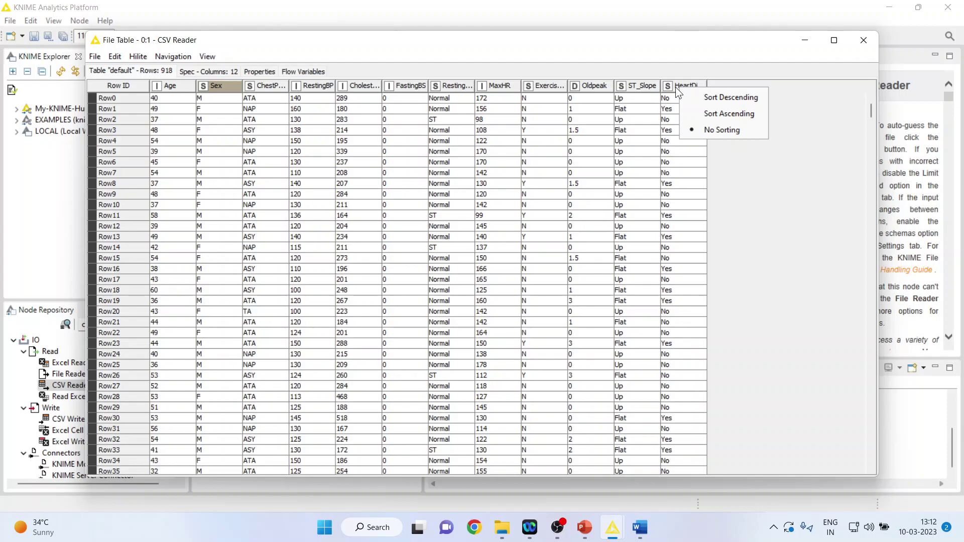
Close the data table view and add a Crosstab (local) node connected to the CSV Reader.
left_click(861, 37)
left_click(862, 38)
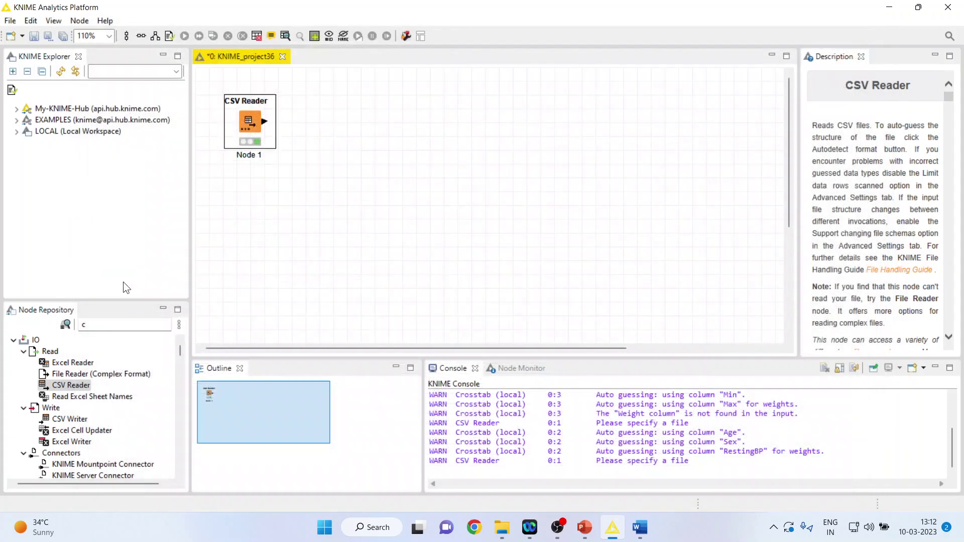
left_click(91, 326)
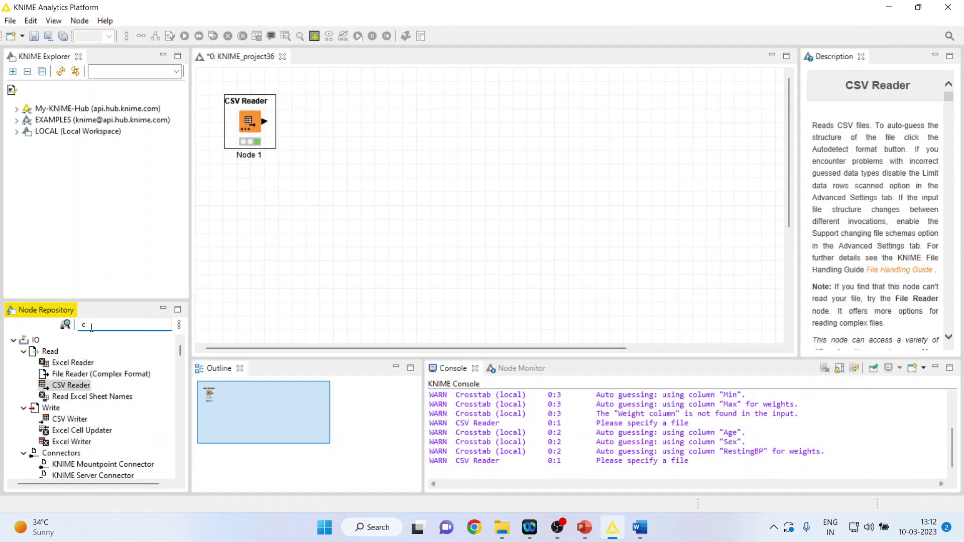
type("cro")
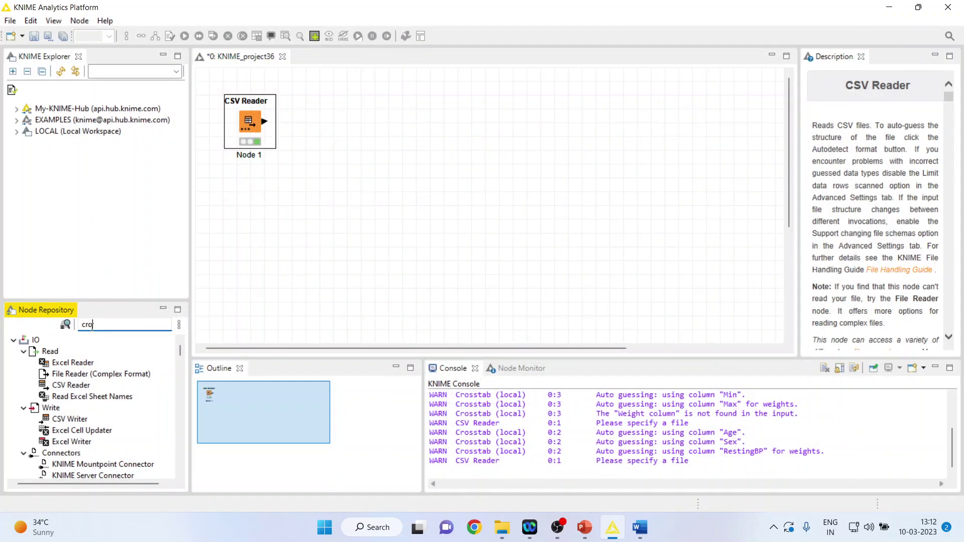
type("ss")
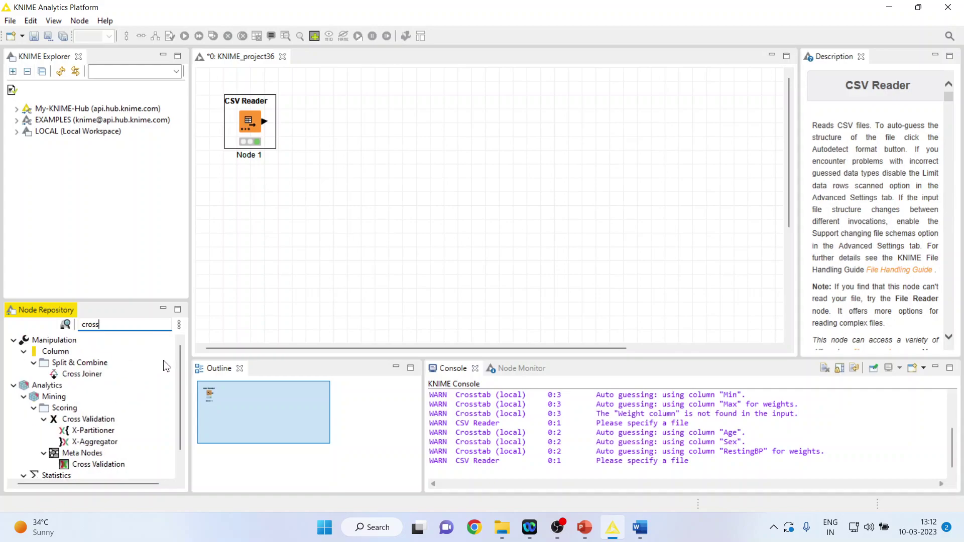
scroll(176, 376, "down", 2)
double_click(78, 464)
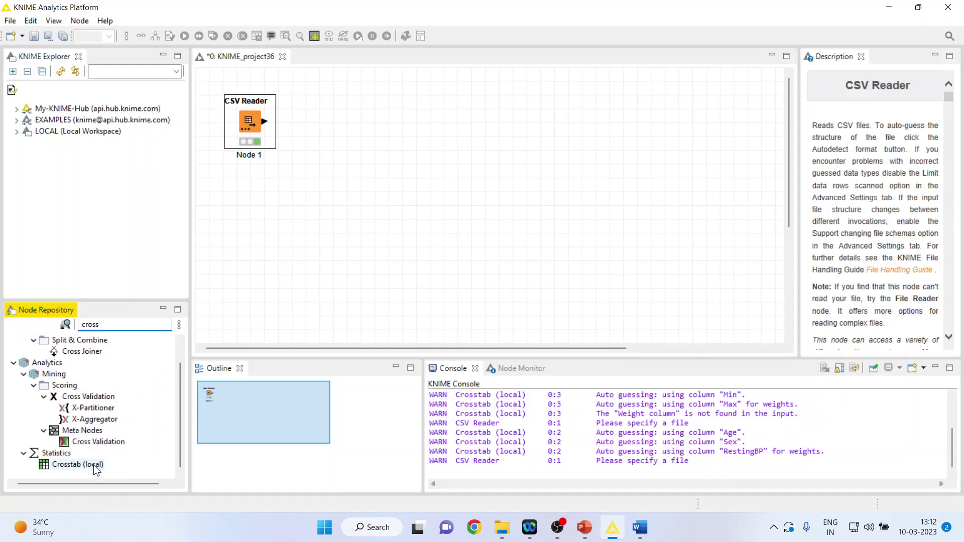
right_click(322, 129)
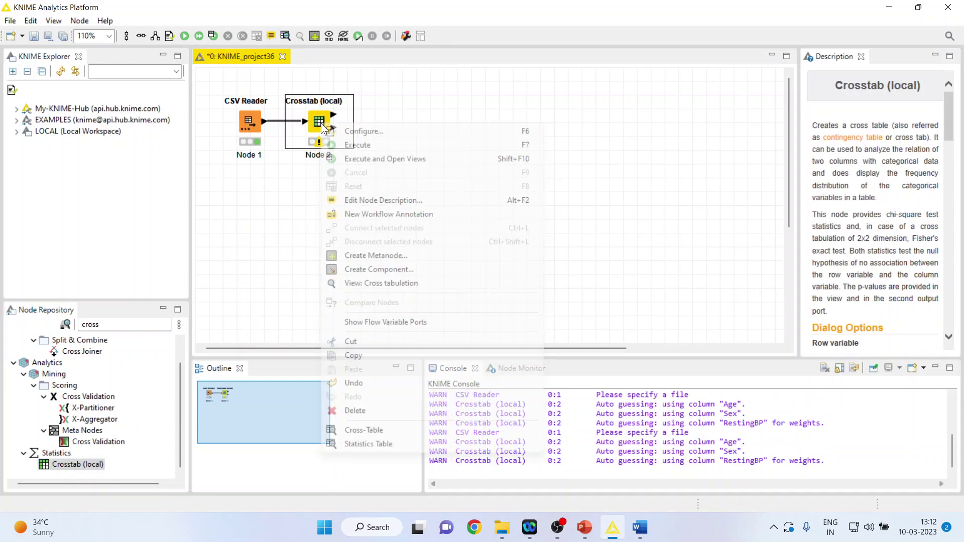
Configure the Crosstab with row variable Sex, column variable HeartDisease, and weight column <none>.
left_click(354, 130)
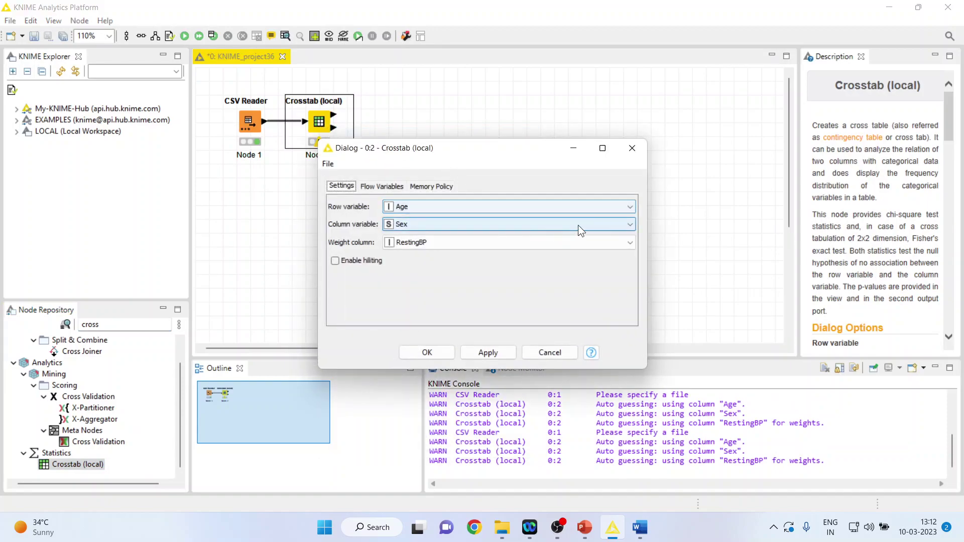
left_click(630, 207)
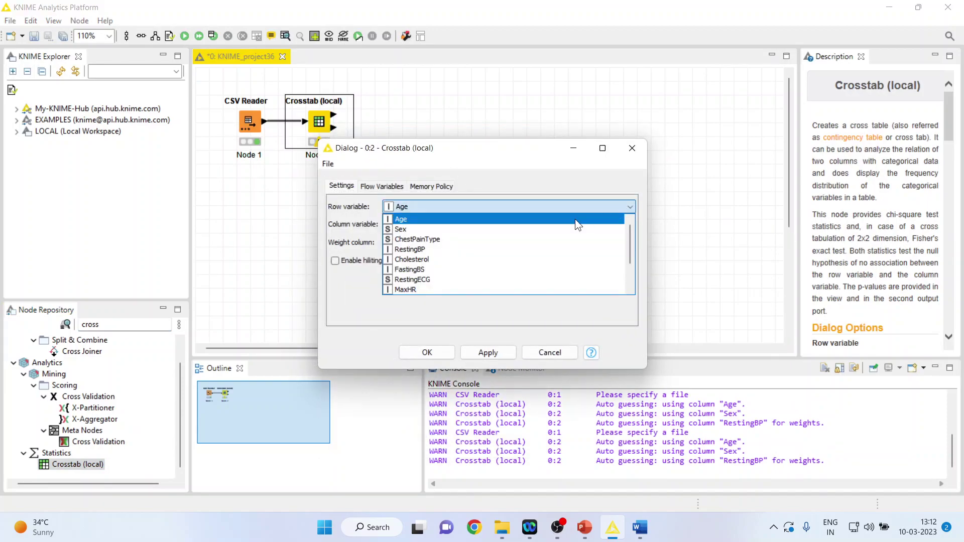
left_click(495, 231)
left_click(630, 224)
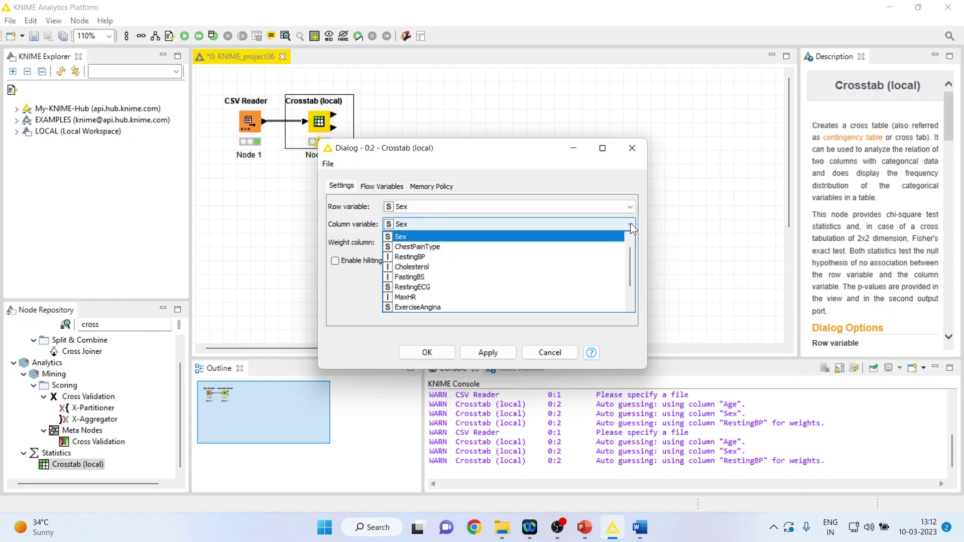
scroll(621, 281, "down", 1)
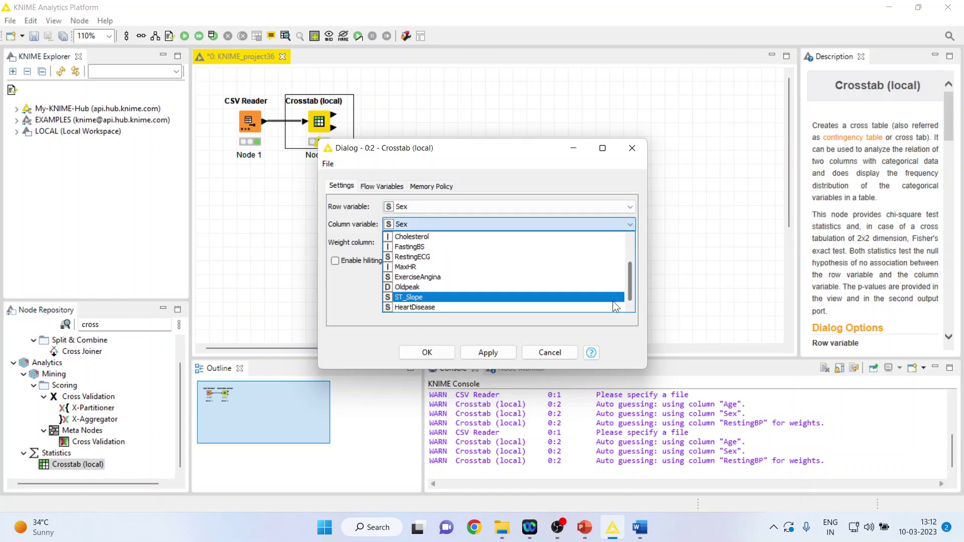
left_click(462, 310)
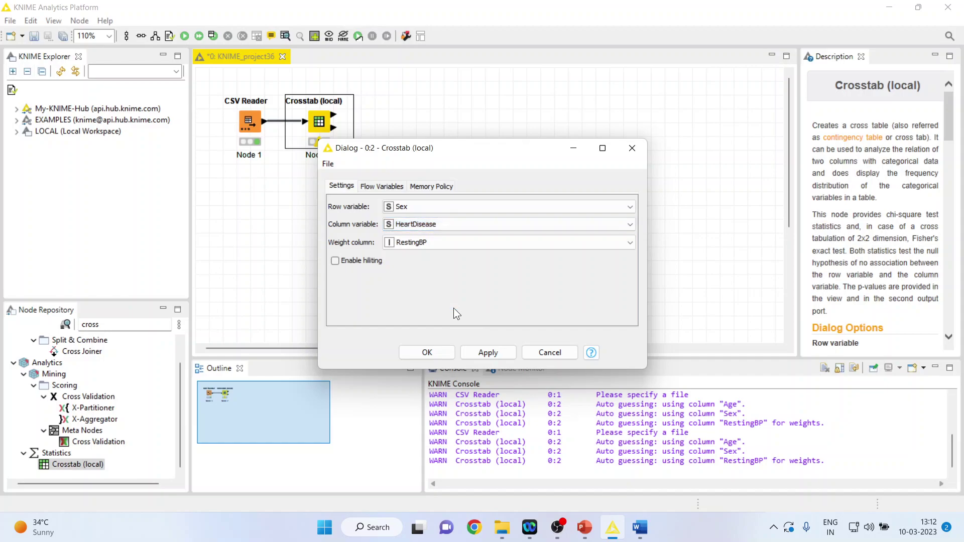
left_click(631, 242)
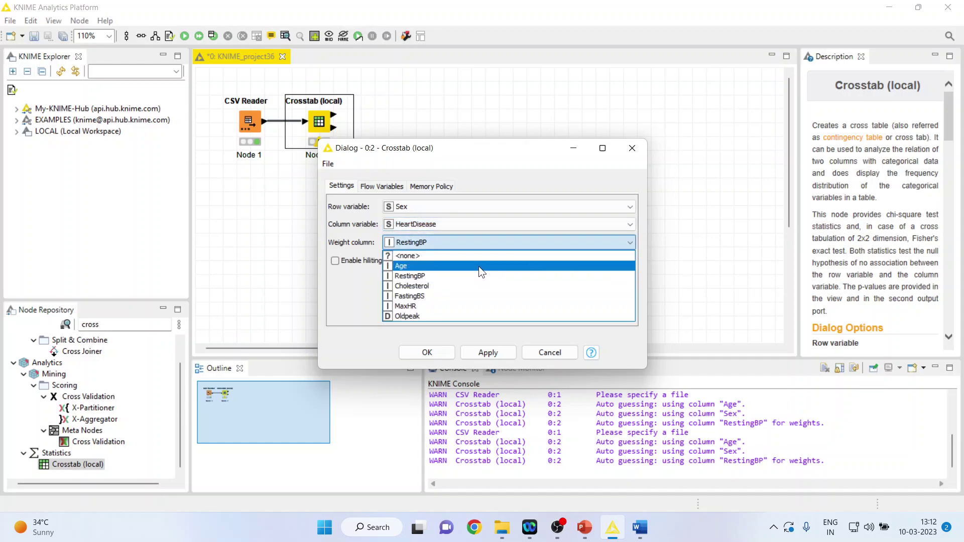
left_click(450, 261)
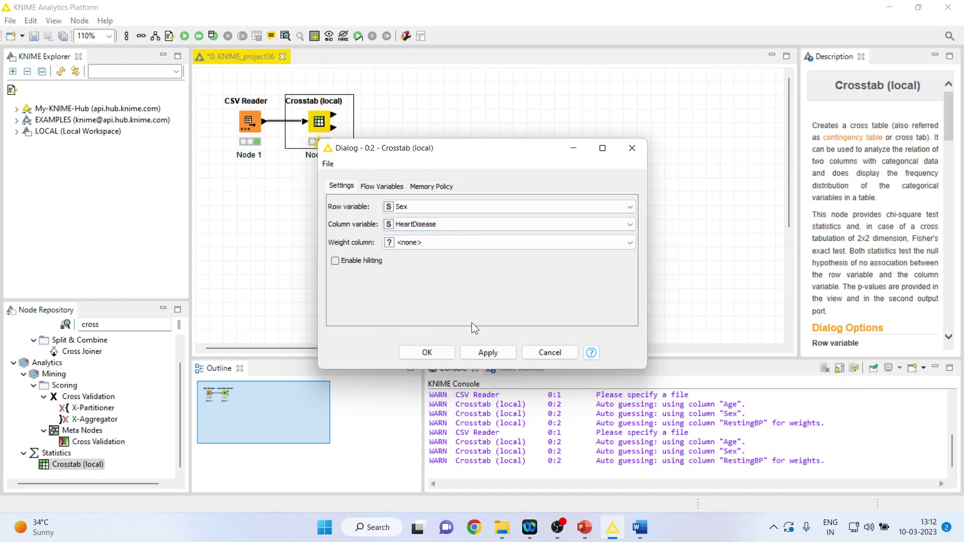
left_click(488, 352)
left_click(427, 353)
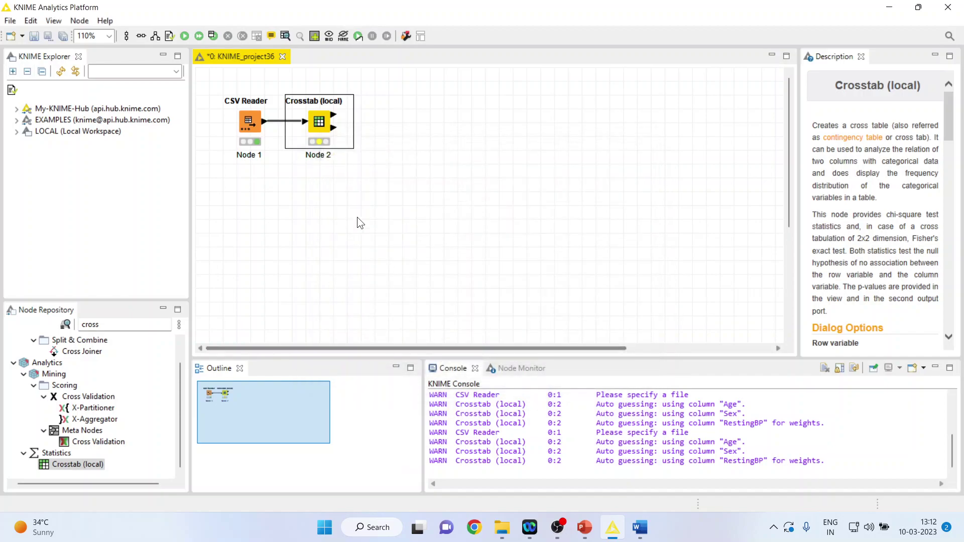
Execute the Crosstab node and view its Statistics Table: chi-square 85.646, 1 df, p-value 0.
right_click(318, 120)
left_click(359, 142)
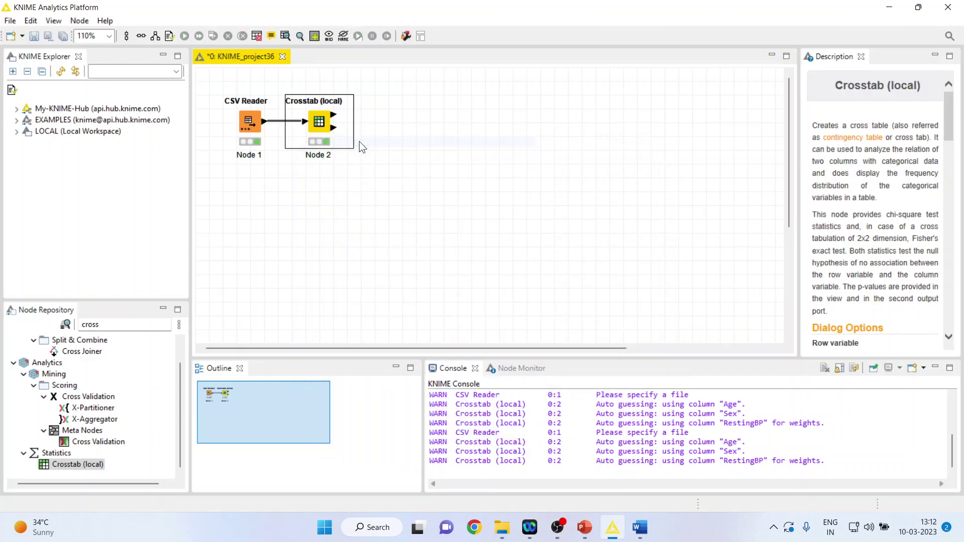
right_click(322, 127)
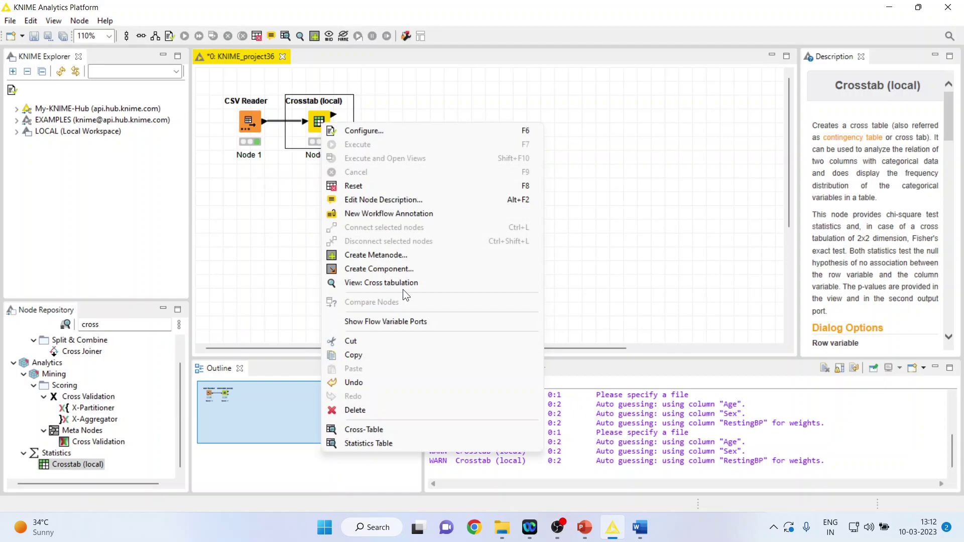
left_click(409, 444)
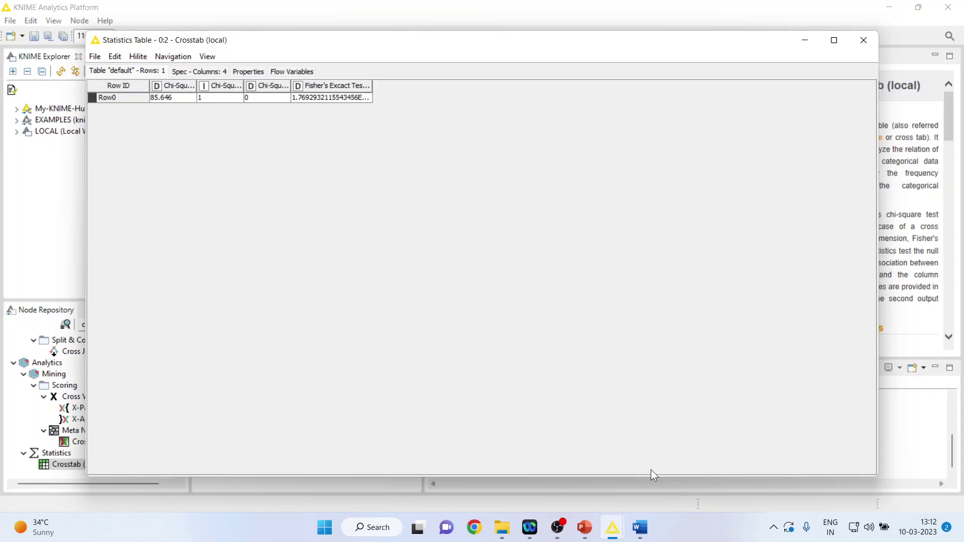
left_click(639, 528)
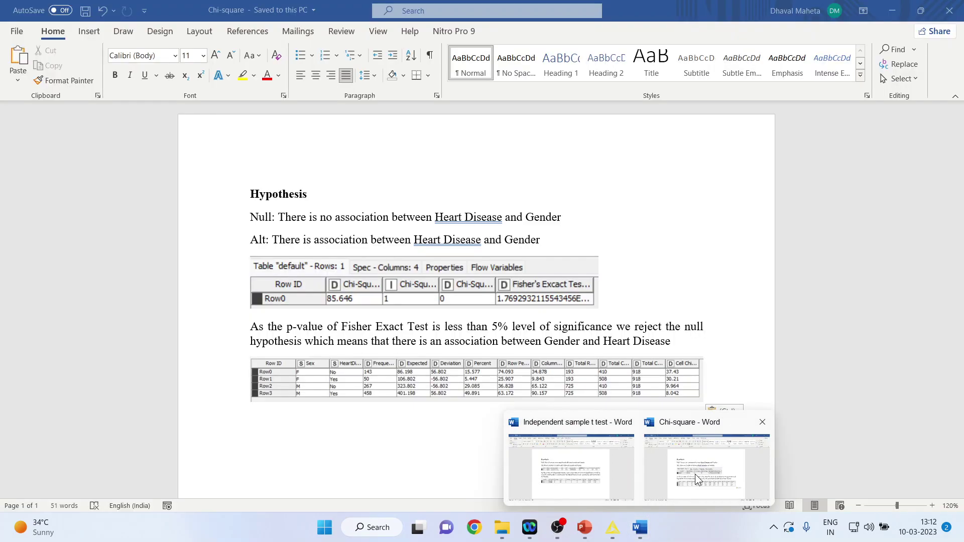
In the Chi-square document, highlight the null and alternative hypothesis sentences.
left_click(695, 474)
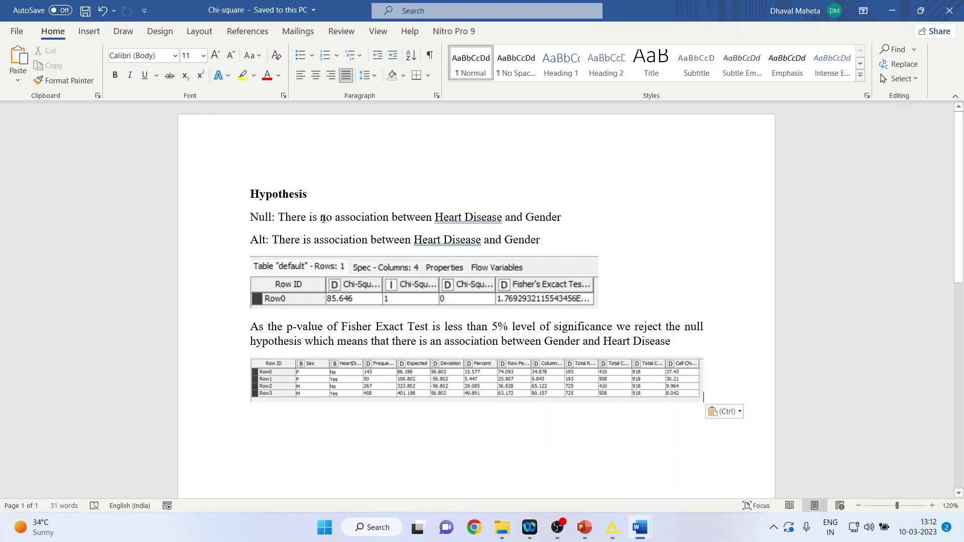
left_click_drag(251, 218, 573, 216)
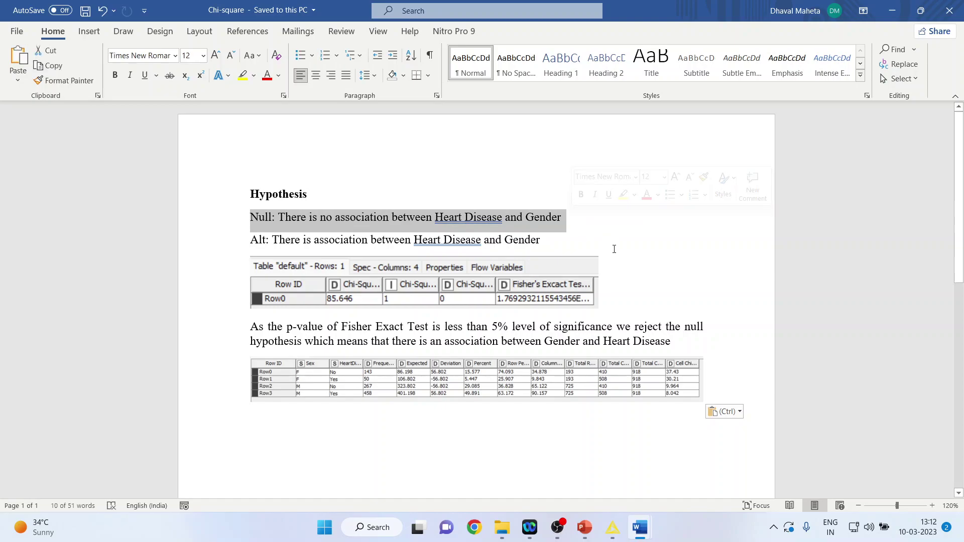
left_click(613, 249)
left_click_drag(245, 239, 551, 245)
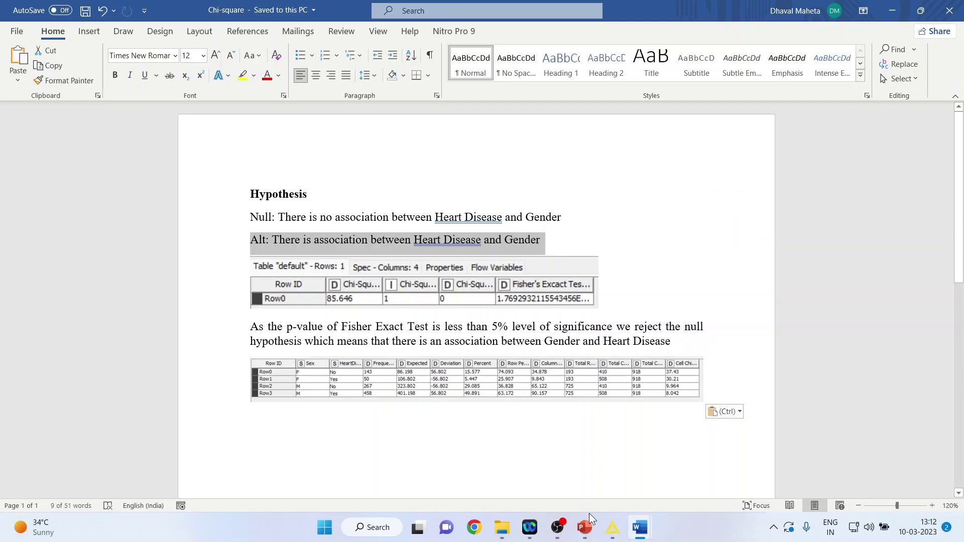
Compare against the statistics table and highlight the Fisher Exact Test p-value clause.
mouse_move(613, 536)
left_click(630, 429)
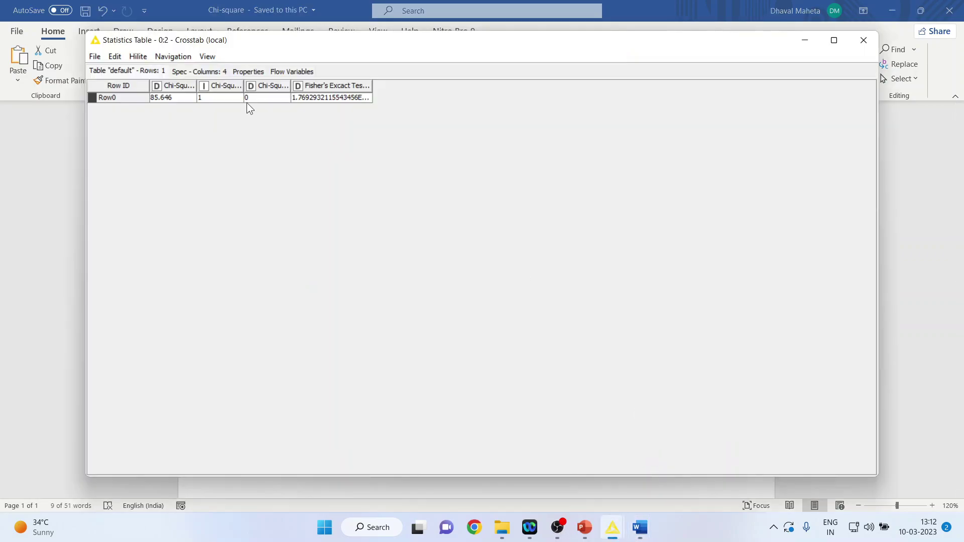
mouse_move(640, 527)
left_click(666, 504)
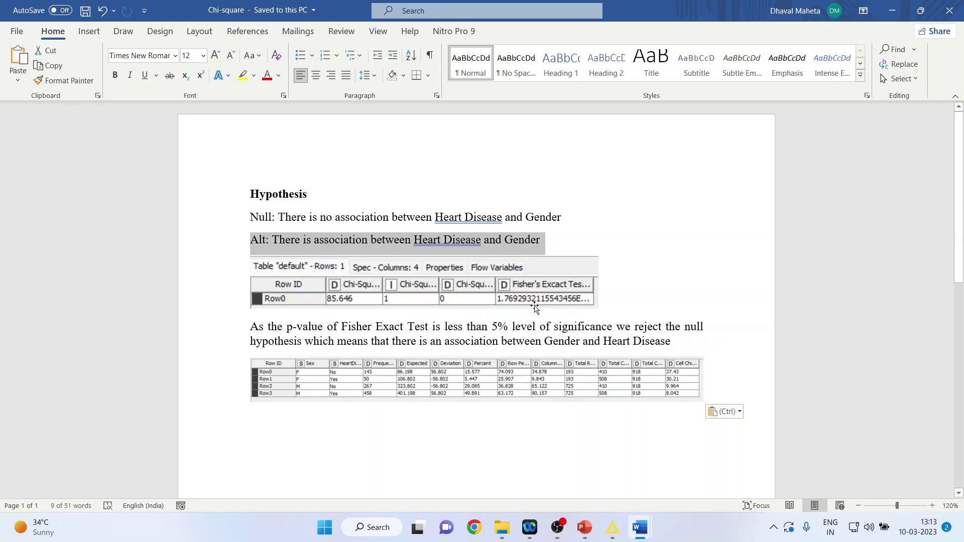
left_click_drag(251, 328, 578, 330)
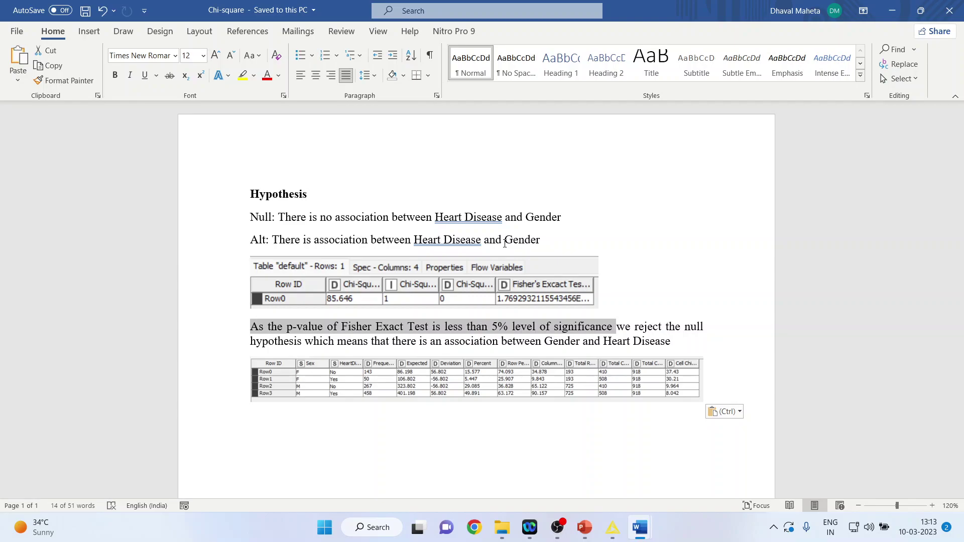
Close the Statistics Table window and return to the KNIME workflow.
mouse_move(612, 528)
left_click(657, 482)
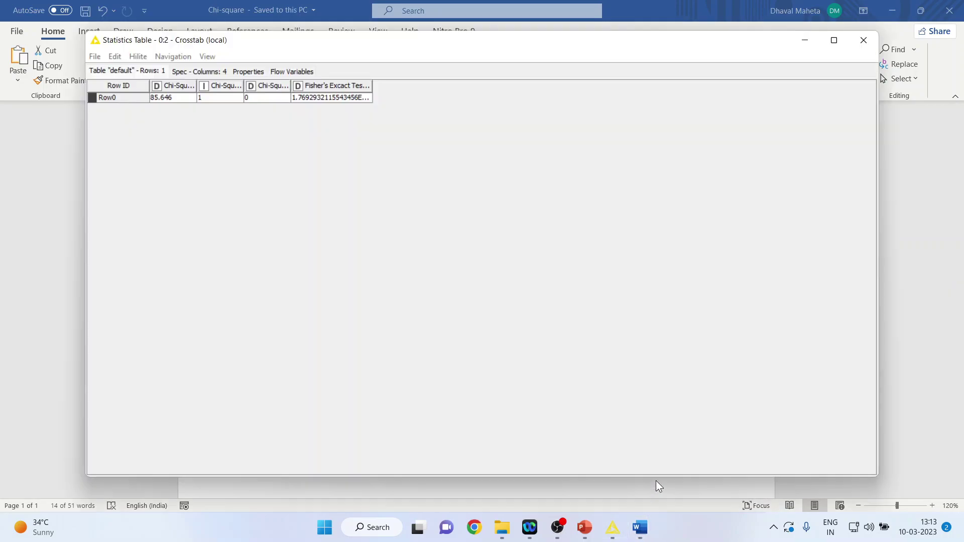
left_click(863, 40)
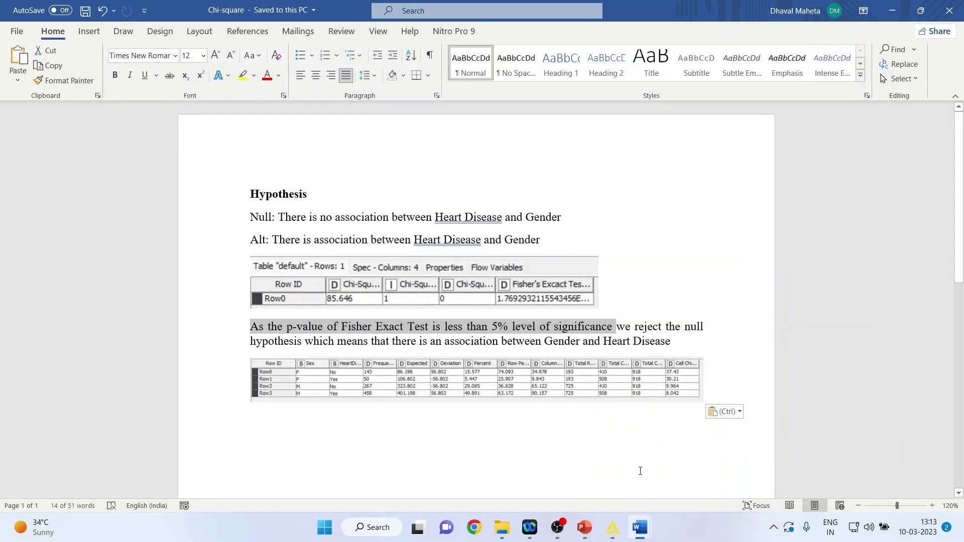
left_click(613, 528)
Open the Crosstab node's Cross-Table of Sex by HeartDisease counts.
right_click(320, 125)
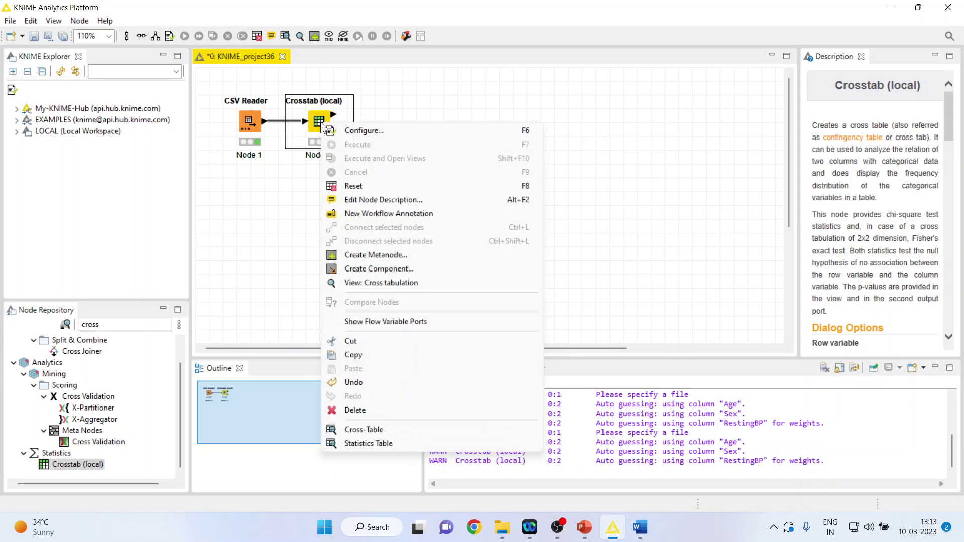
left_click(407, 431)
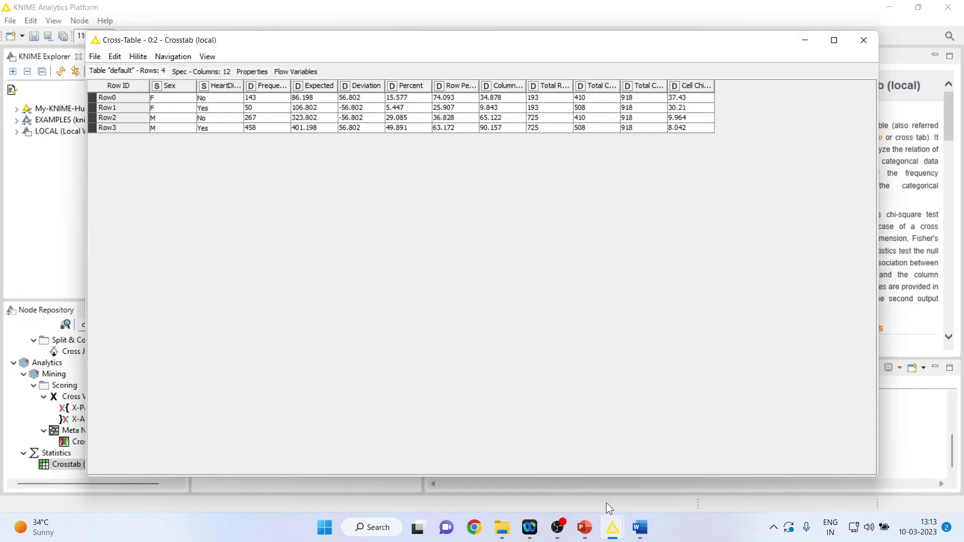
Return to the Chi-square Word document and zoom it to 180%.
mouse_move(639, 527)
left_click(669, 502)
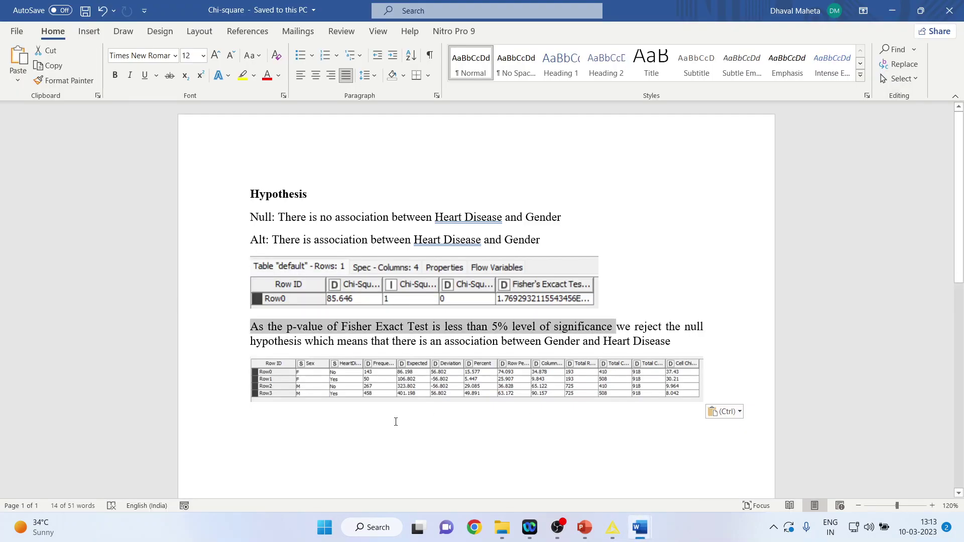
left_click(932, 506)
left_click(932, 506)
left_click(932, 506)
left_click(932, 506)
left_click(932, 506)
left_click(932, 505)
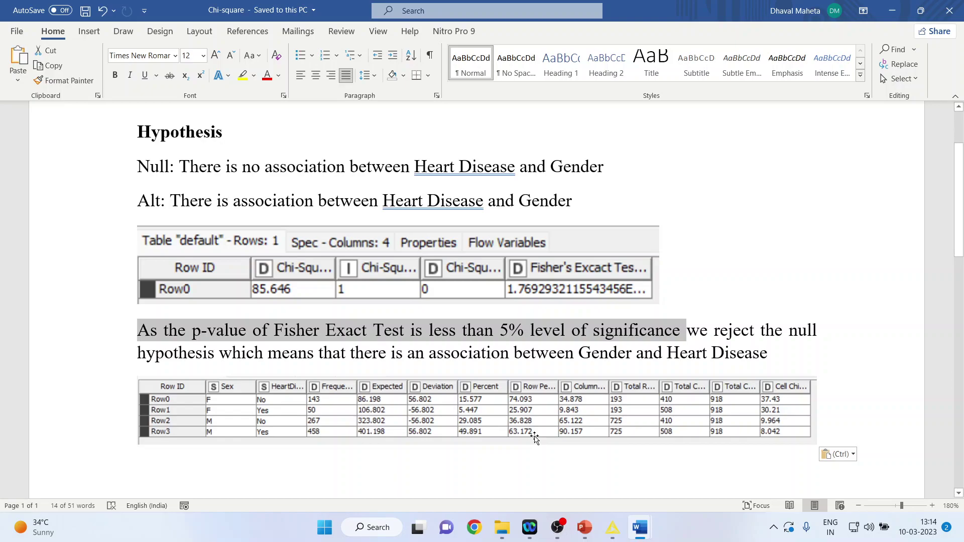
Bring the 'You tube template' PowerPoint presentation with the KNIME title slide to the front.
mouse_move(588, 535)
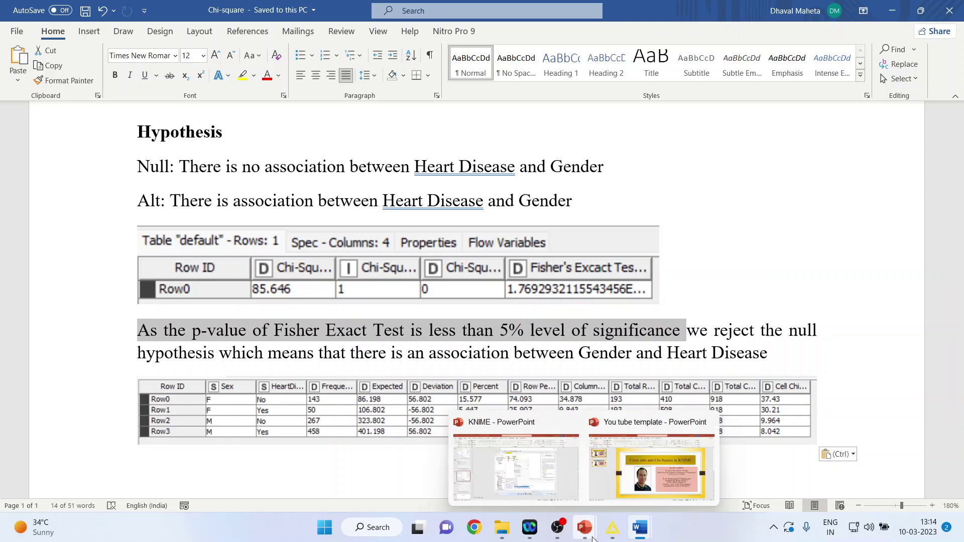
left_click(645, 487)
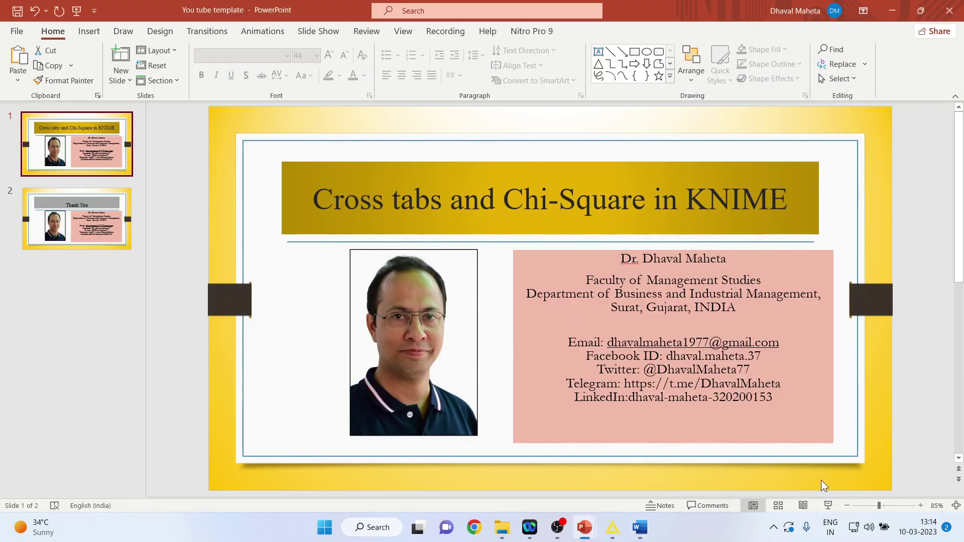